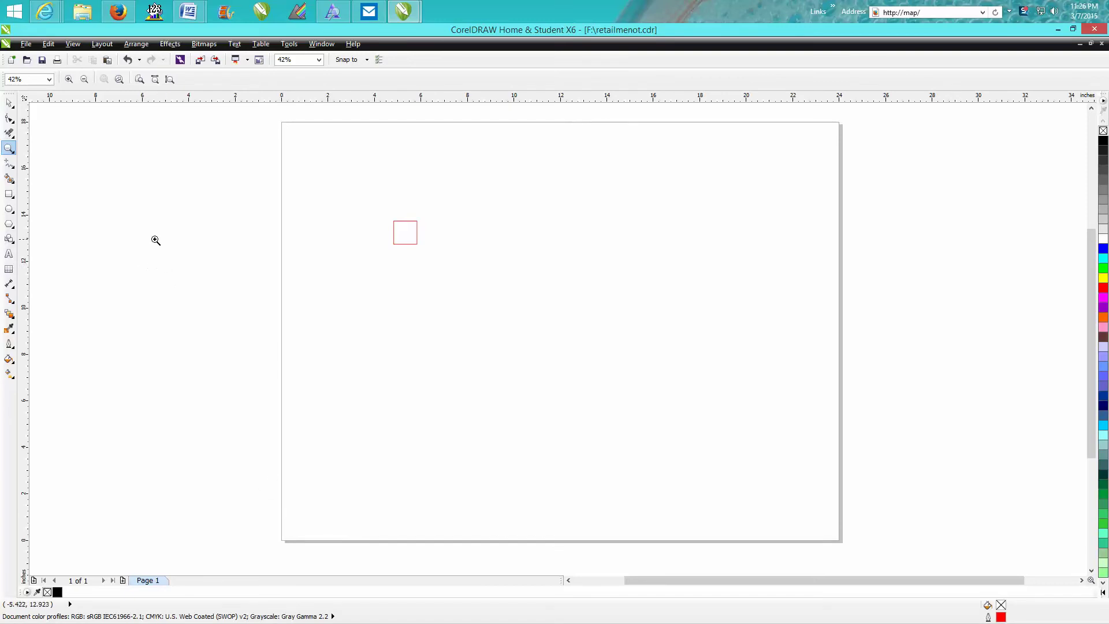
Step: Review the Snap to options and place the ruler origin at the page's upper-left corner
left_click(10, 103)
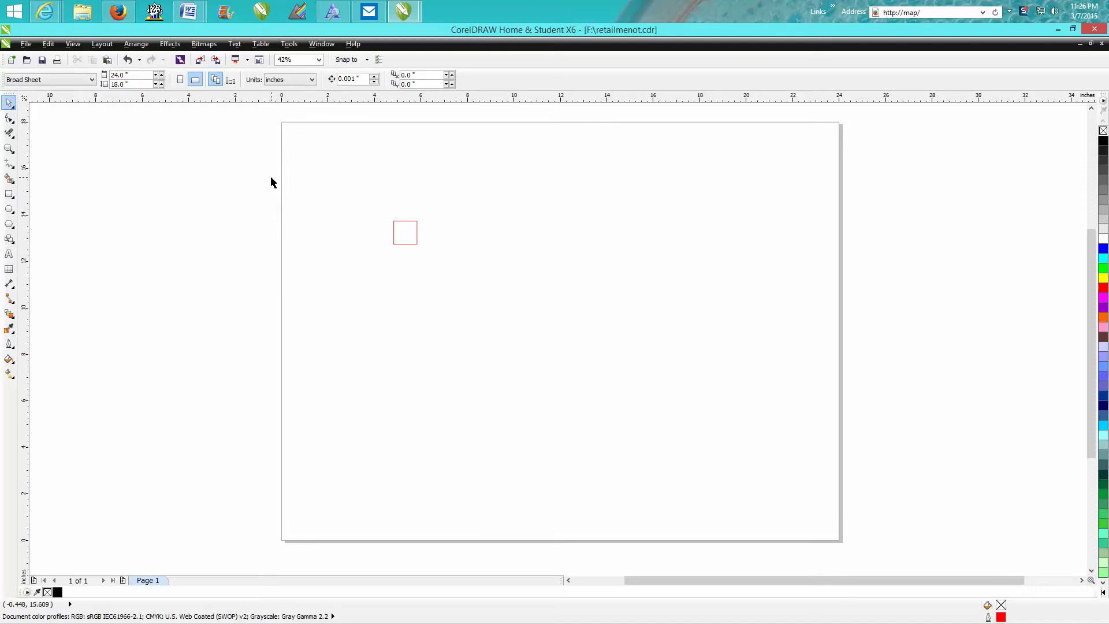
left_click(75, 45)
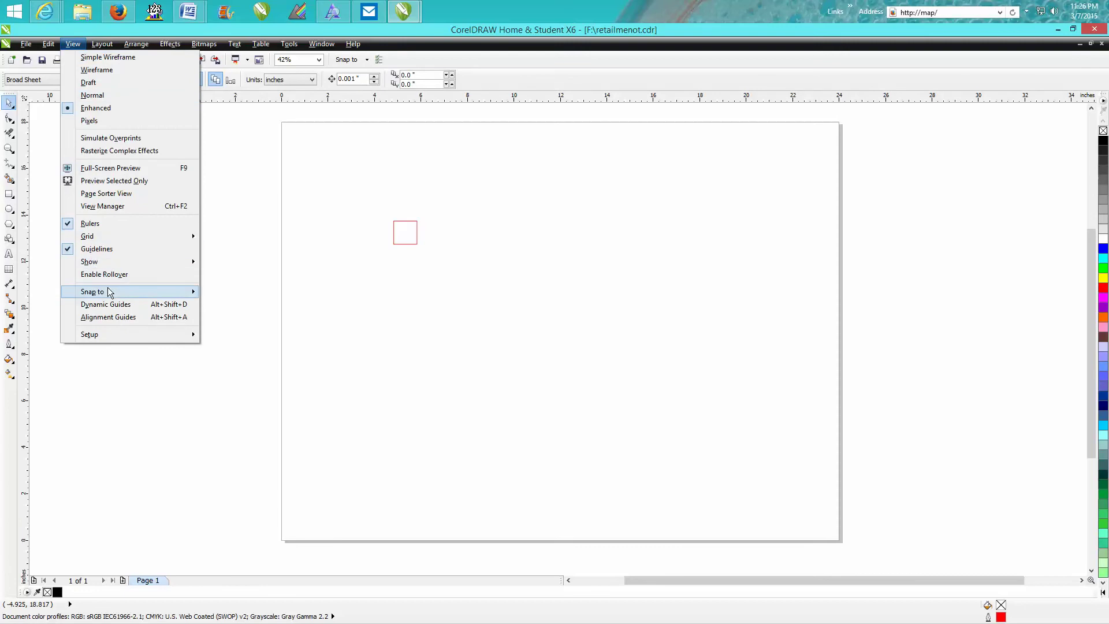
mouse_move(110, 292)
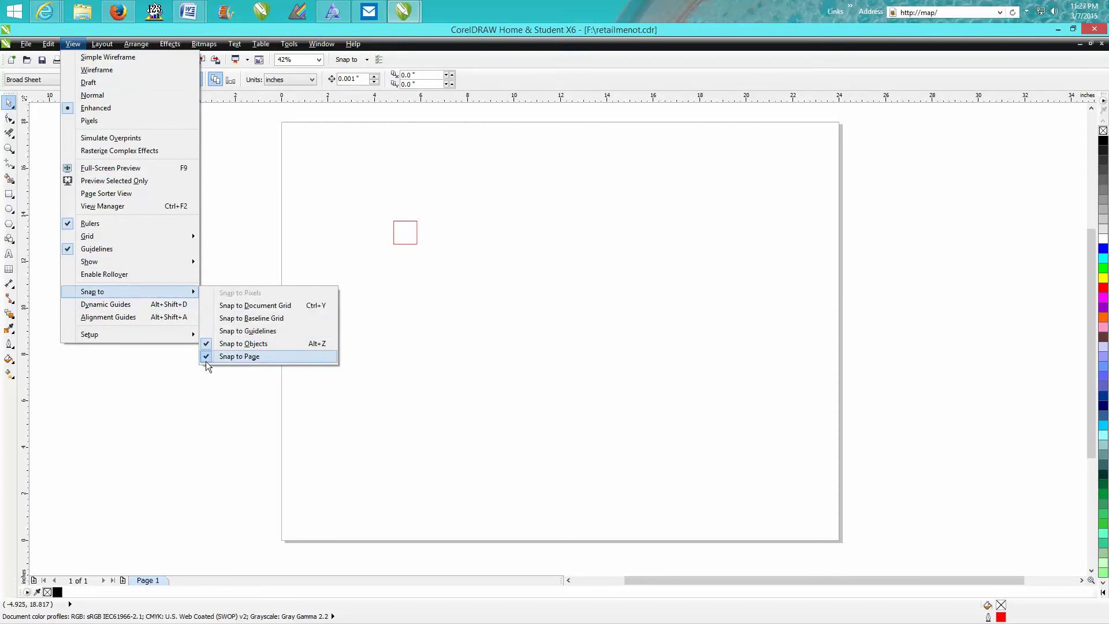
left_click(174, 372)
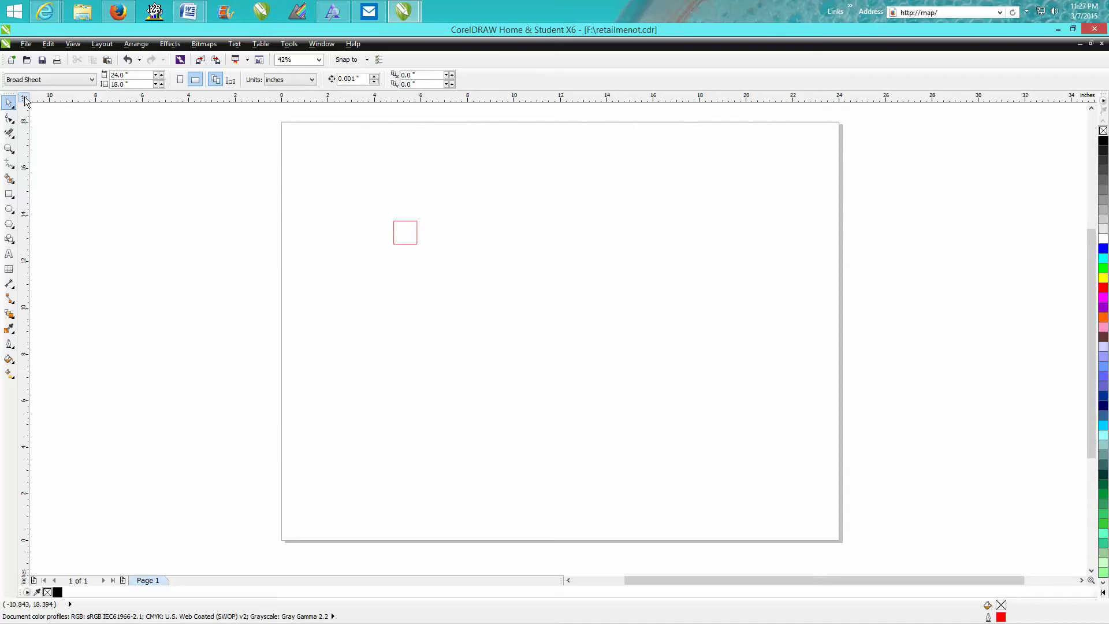
left_click_drag(24, 102, 281, 122)
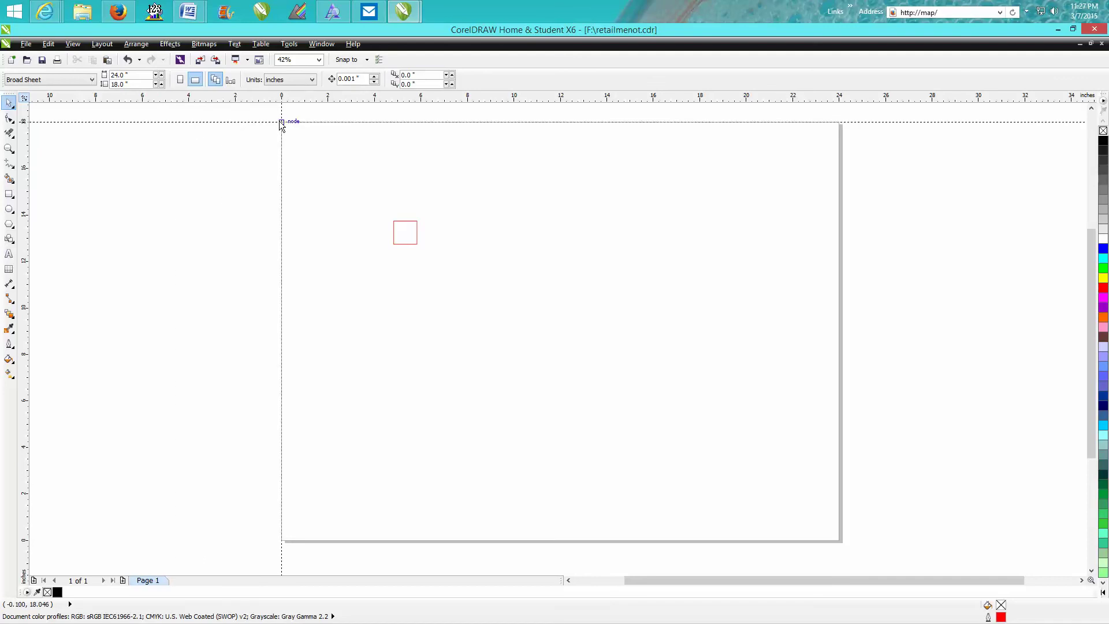
left_click_drag(281, 122, 281, 123)
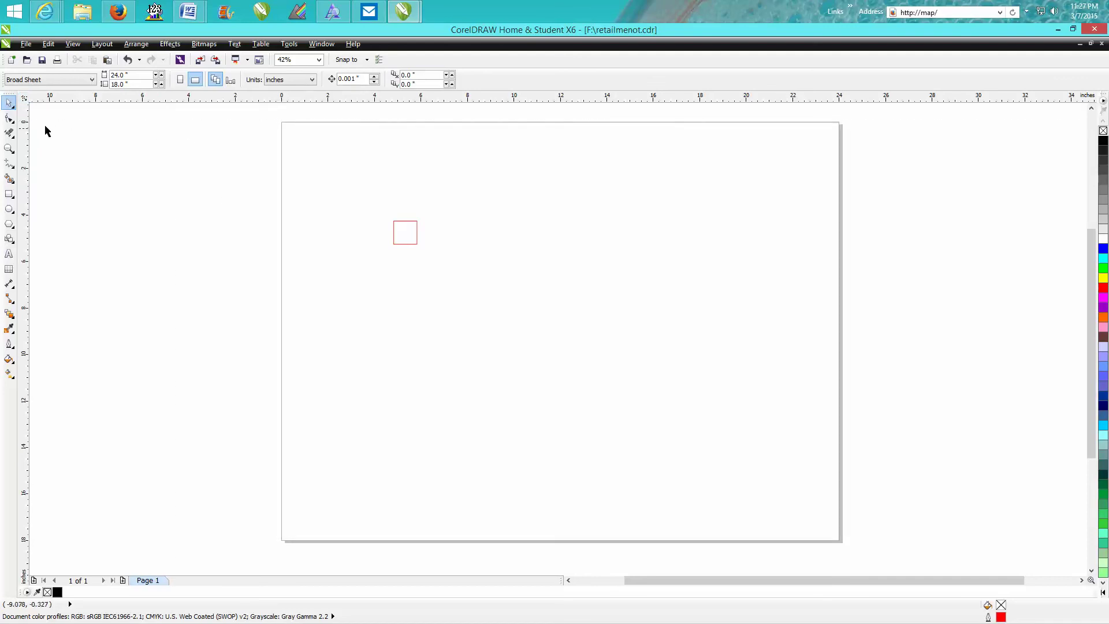
Step: Add a horizontal guideline near the page's top edge and set its Y position to 0
left_click(9, 148)
left_click_drag(276, 116, 293, 140)
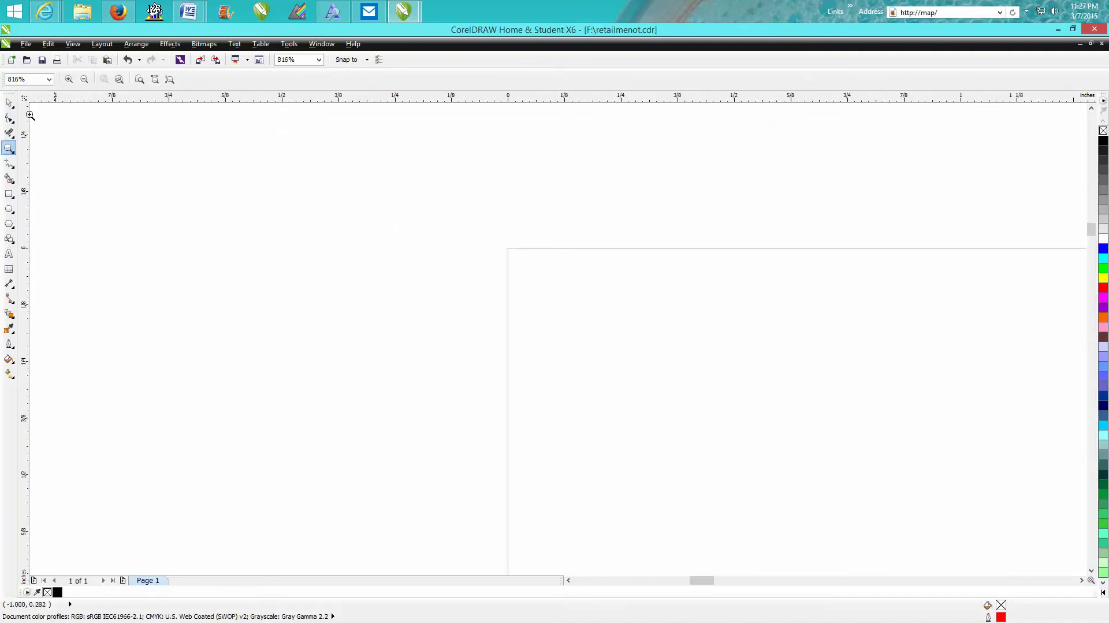
left_click(15, 104)
left_click_drag(164, 95, 203, 229)
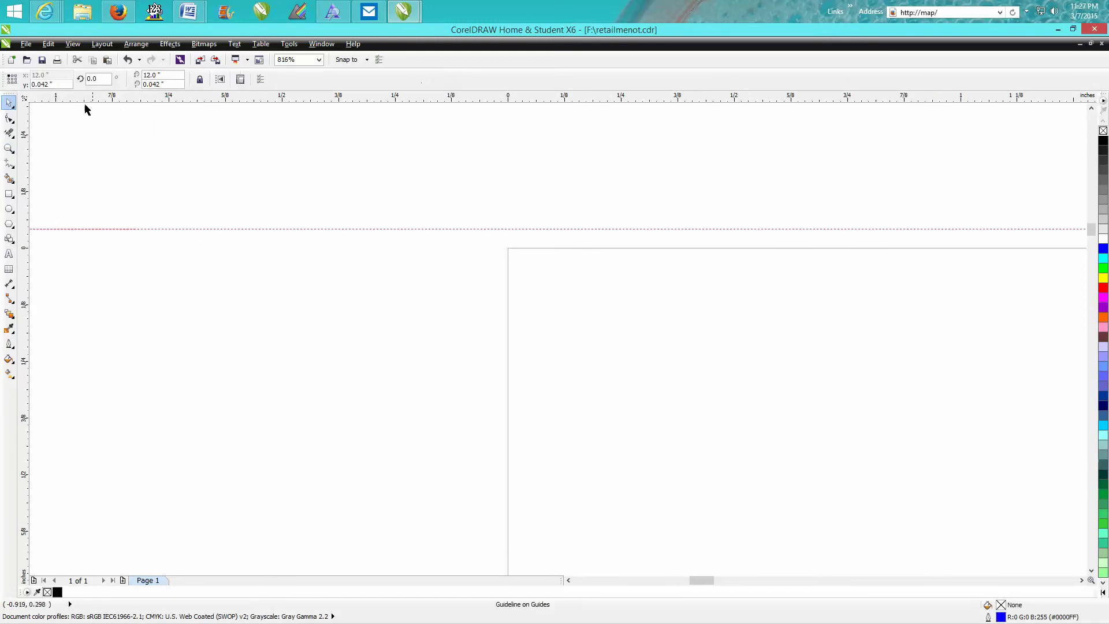
left_click(53, 85)
type("0")
key("Return")
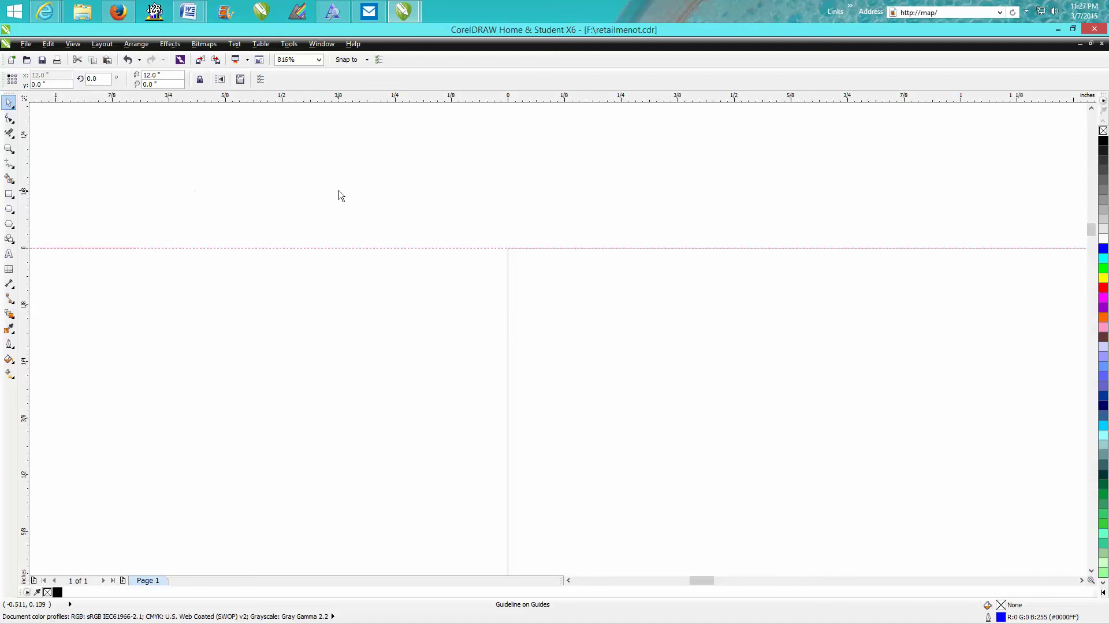
Step: Add a vertical guideline beside the page's left edge and set its X position to 0
left_click_drag(407, 198, 410, 197)
left_click_drag(60, 76, 26, 77)
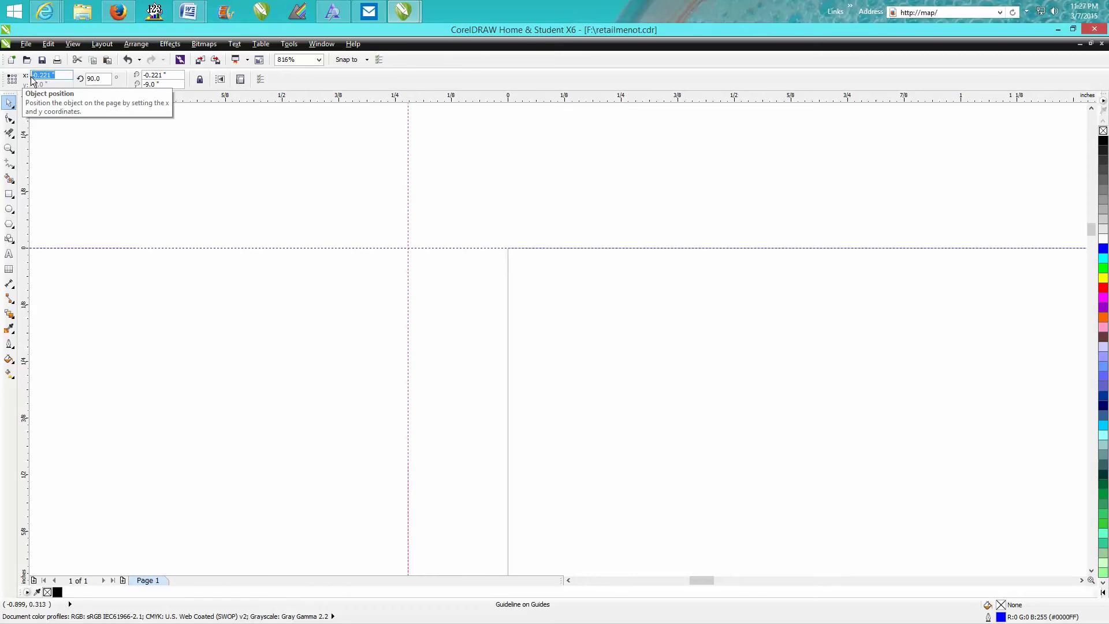
type("0")
key("Return")
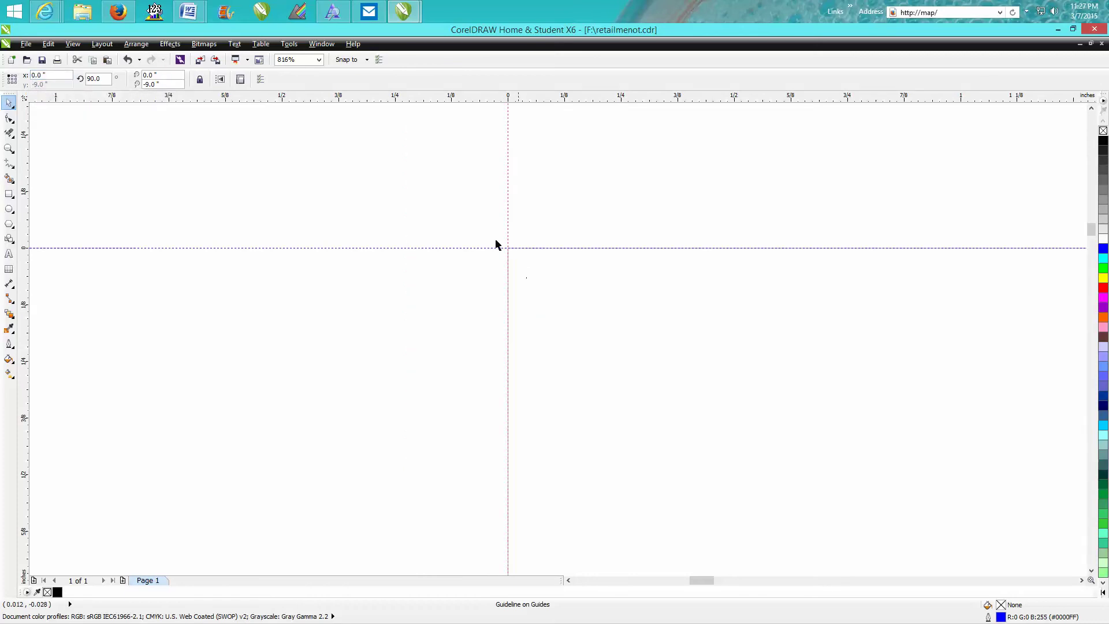
Step: Delete the vertical and horizontal guidelines crossing at the page's upper-left corner
left_click(509, 228)
key("Delete")
left_click(476, 248)
key("Delete")
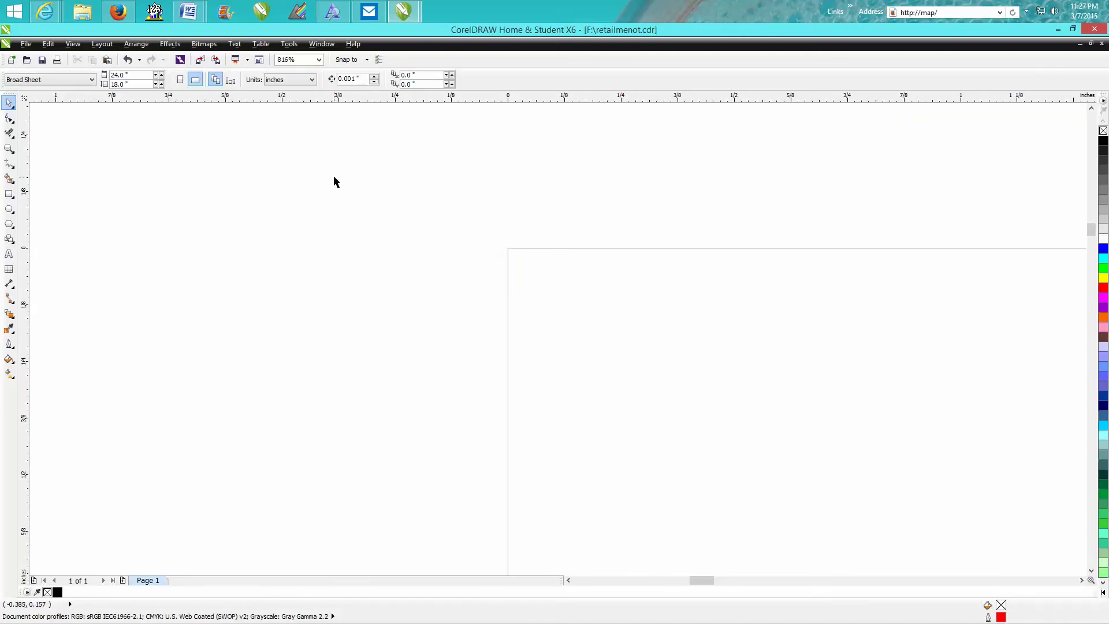
Step: Save the current document settings as the default
left_click(289, 45)
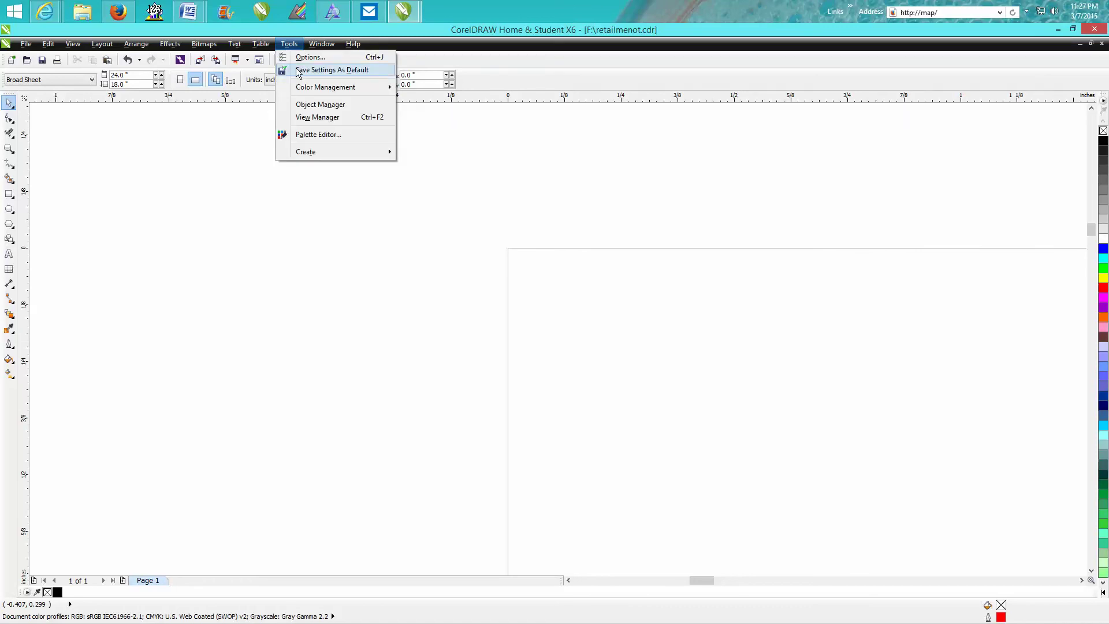
left_click(297, 71)
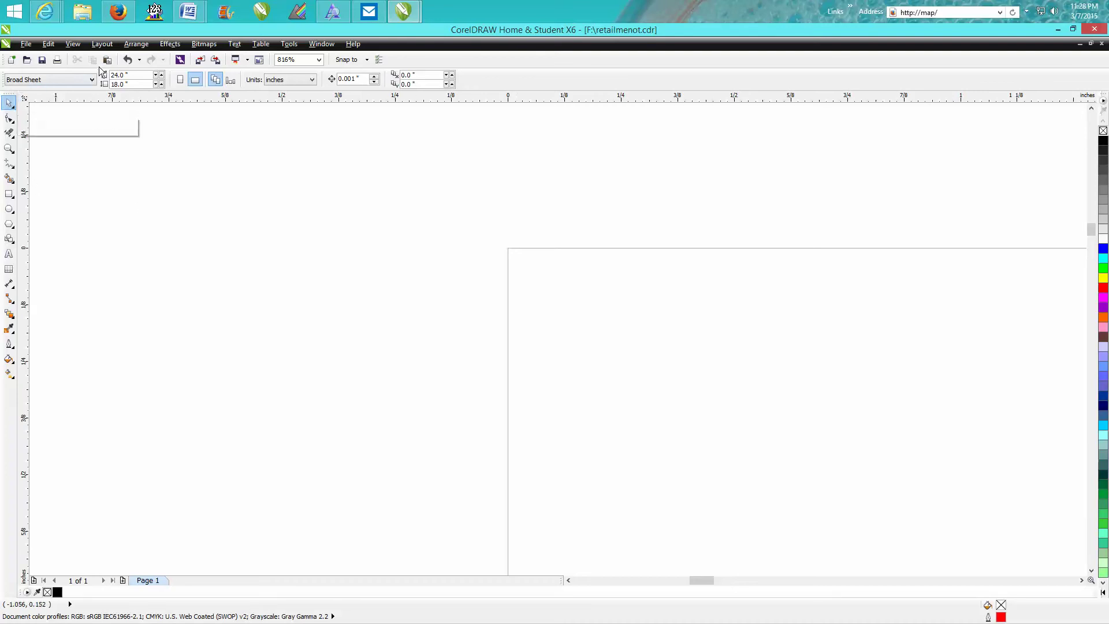
Step: Set the vertical ruler origin to 0 inches and add a horizontal guideline along the page's top edge at about Y 18 inches
left_click(291, 43)
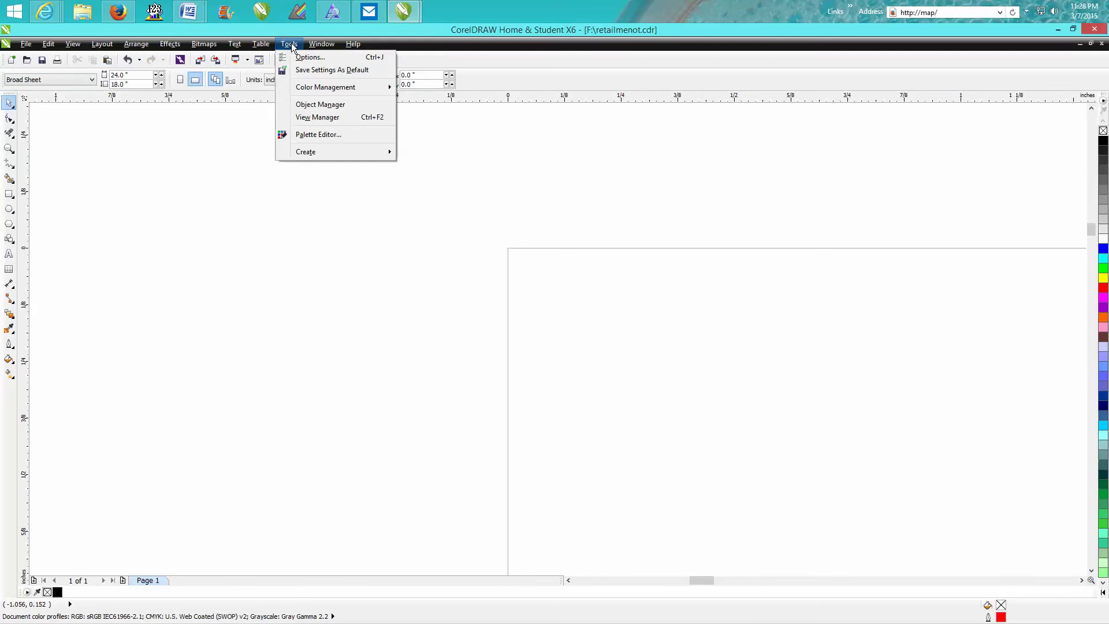
left_click(301, 57)
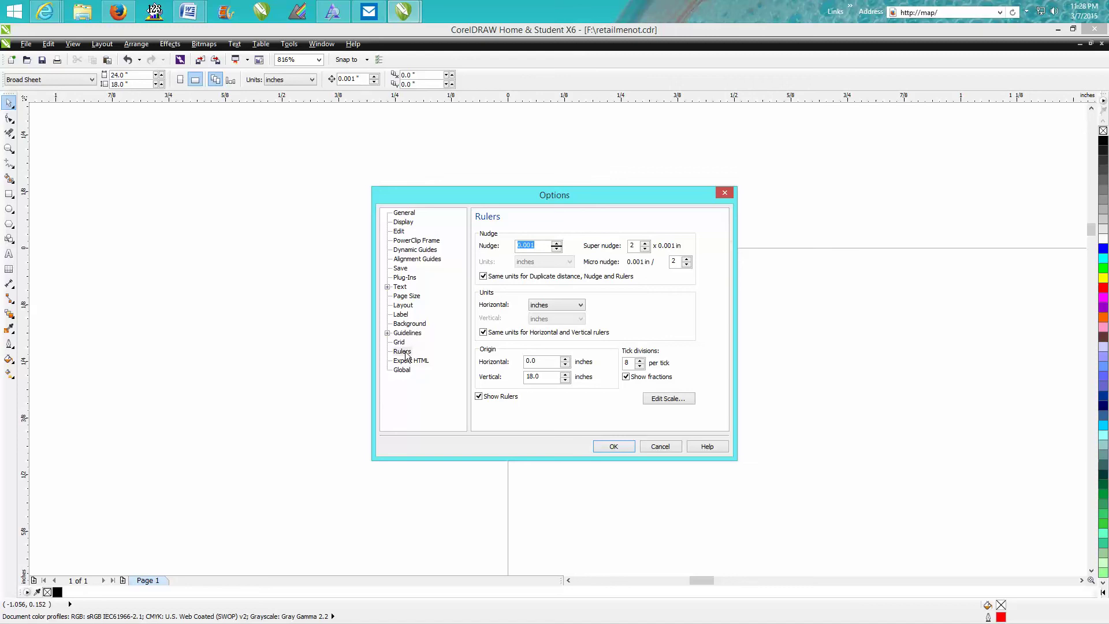
left_click(544, 376)
type("0")
left_click(614, 444)
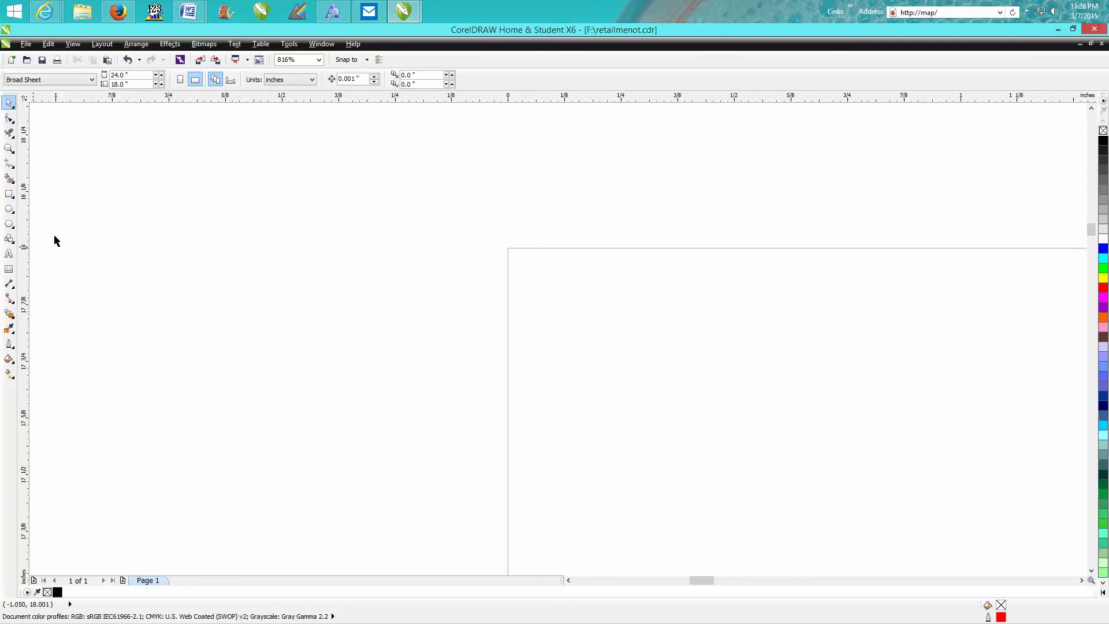
left_click_drag(218, 241, 220, 247)
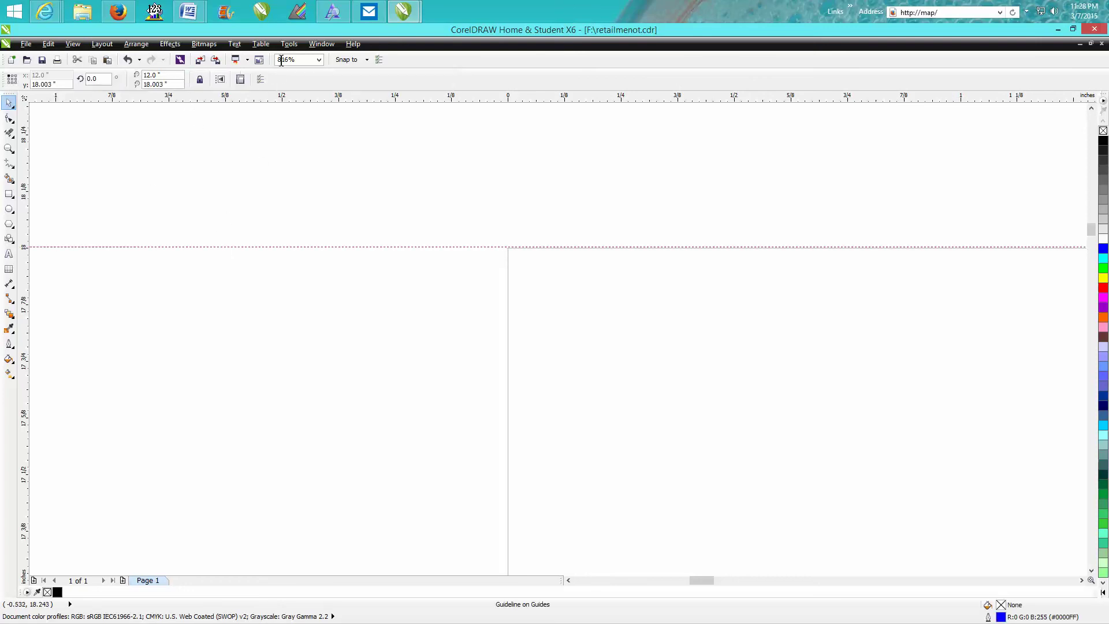
Step: Set the vertical ruler origin to 18 inches in the Rulers options
left_click(289, 44)
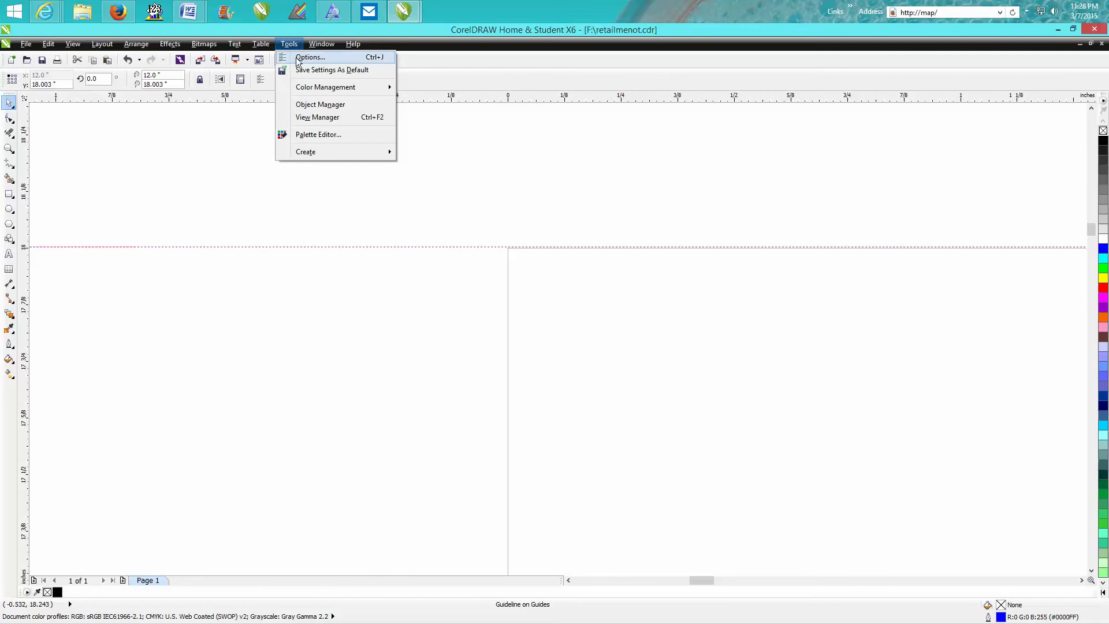
left_click(310, 57)
double_click(520, 376)
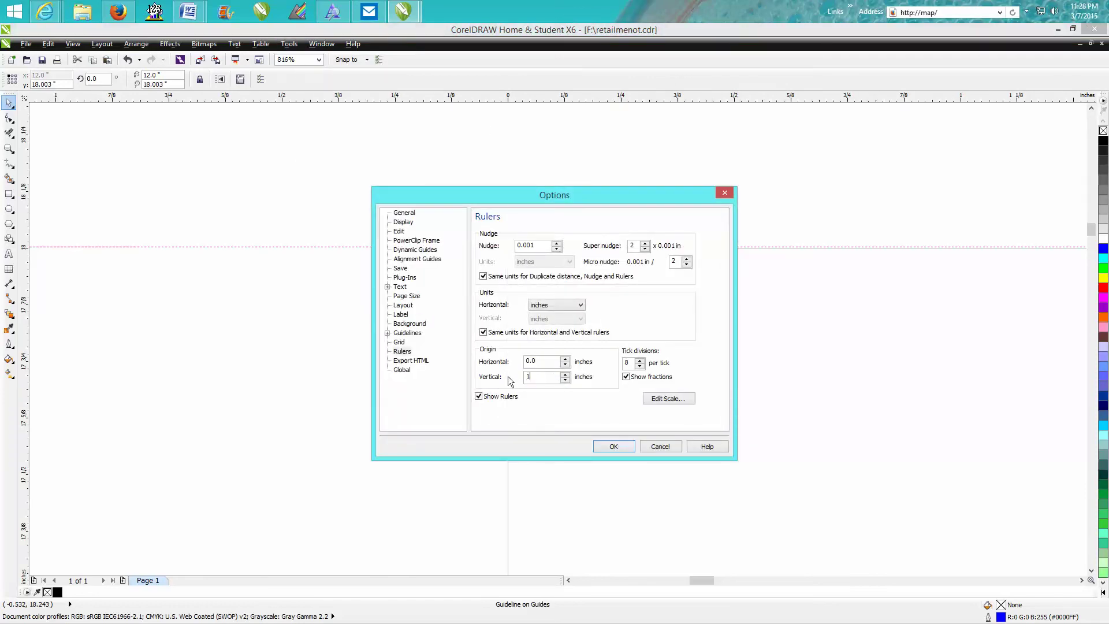
left_click(616, 448)
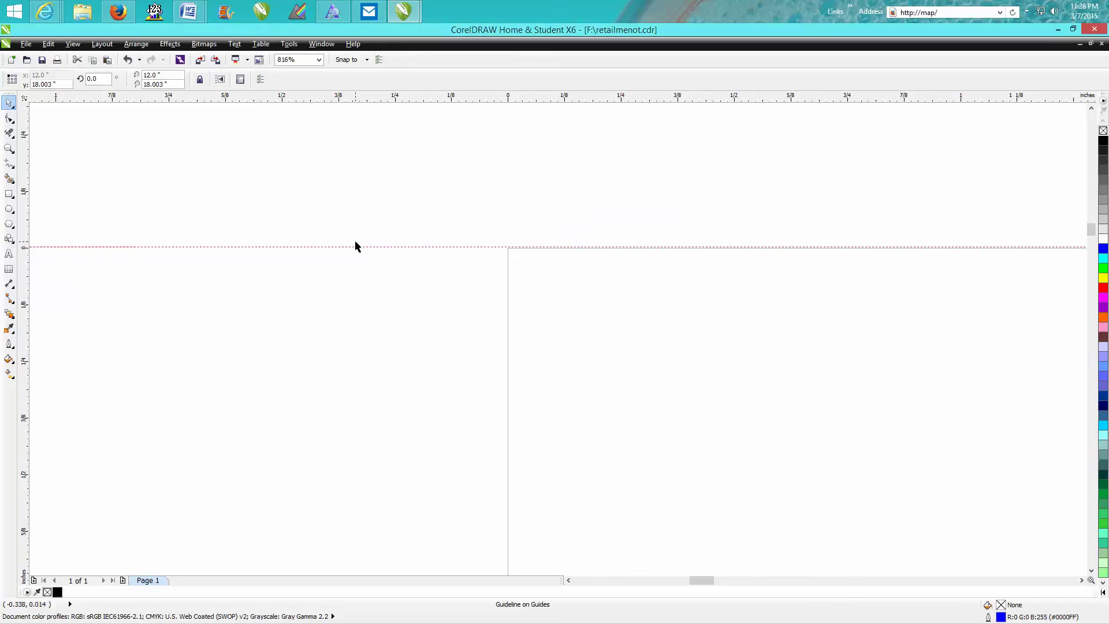
Step: Move the red square near the page's upper-left corner, at about X 0.41, Y -0.74 inches, and delete the horizontal guideline
scroll(361, 242, "down", 6)
scroll(363, 247, "down", 2)
left_click_drag(518, 373, 396, 275)
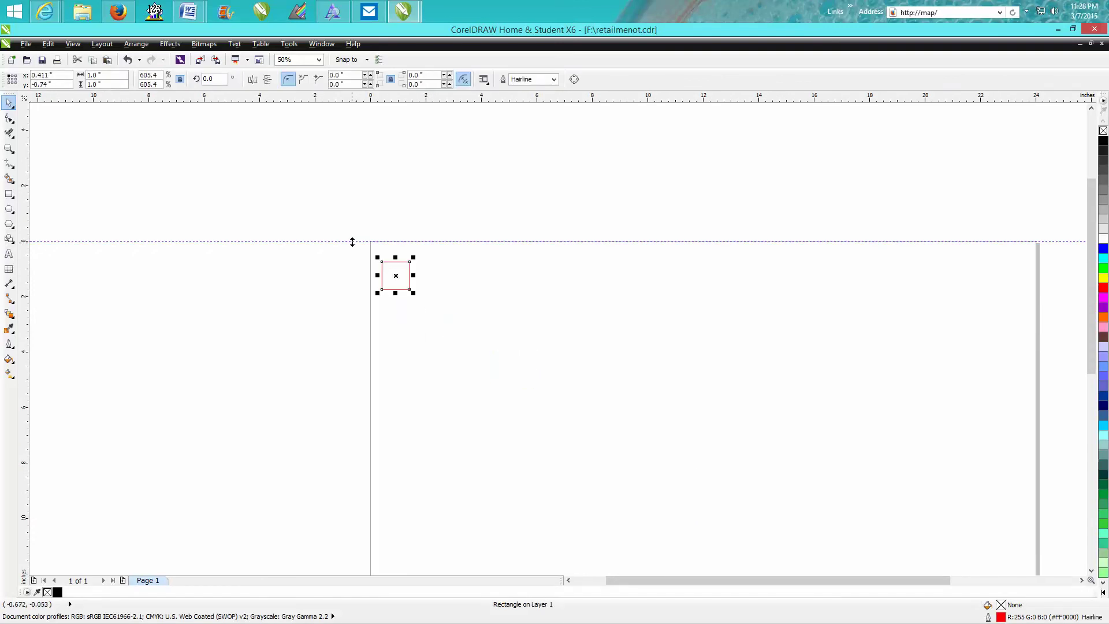
left_click(352, 240)
key("Delete")
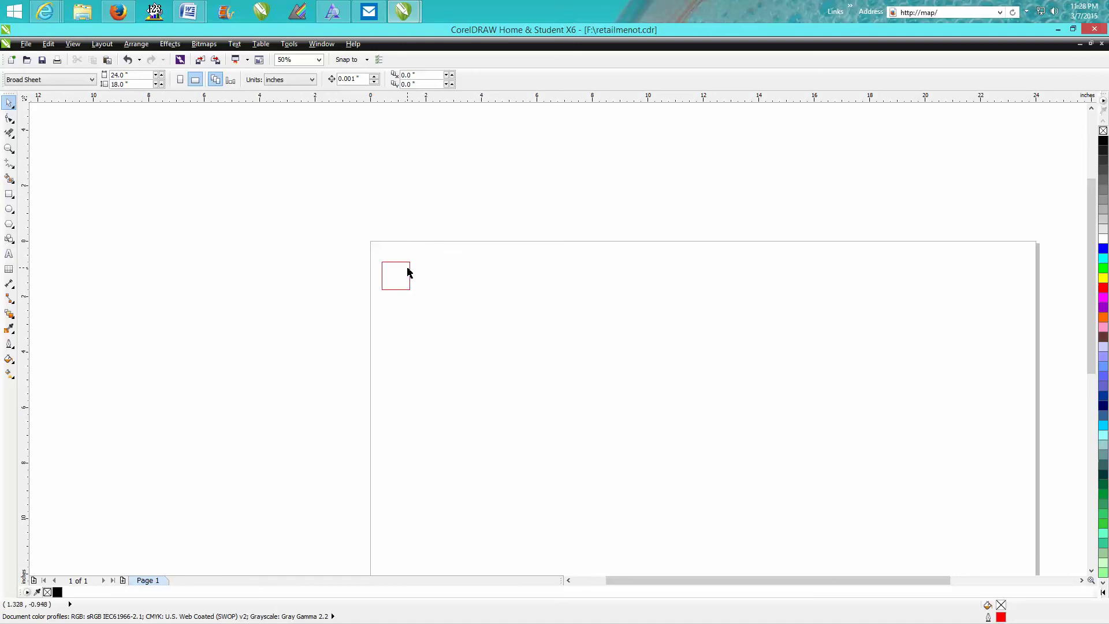
Step: Move the red square upward and snap its upper-left corner to the page's upper-left corner
left_click(408, 272)
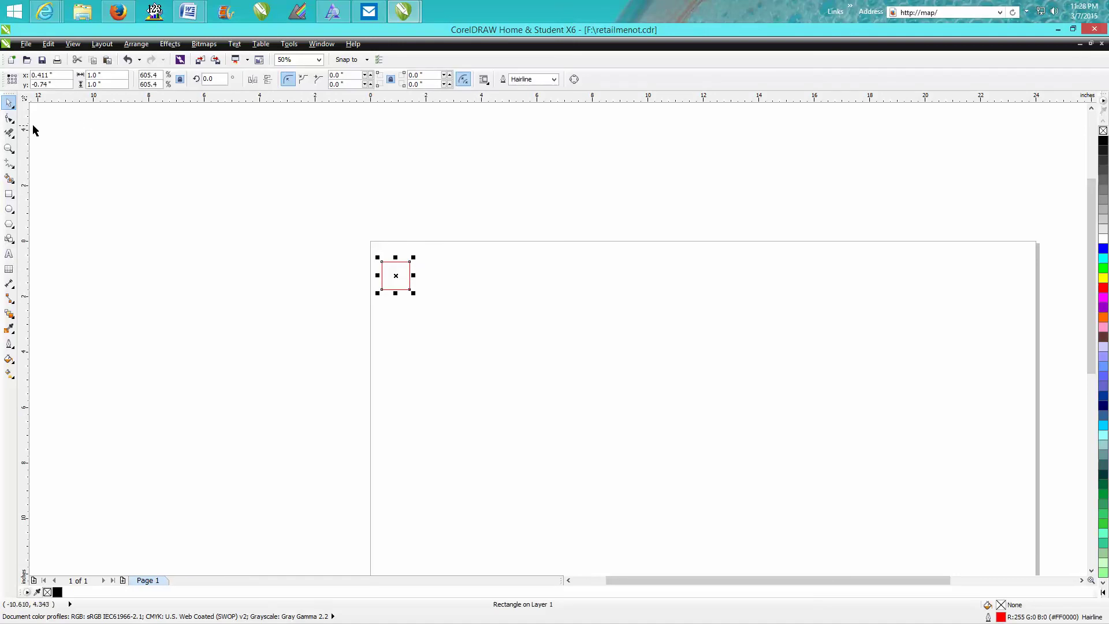
left_click(9, 144)
left_click_drag(348, 223, 529, 328)
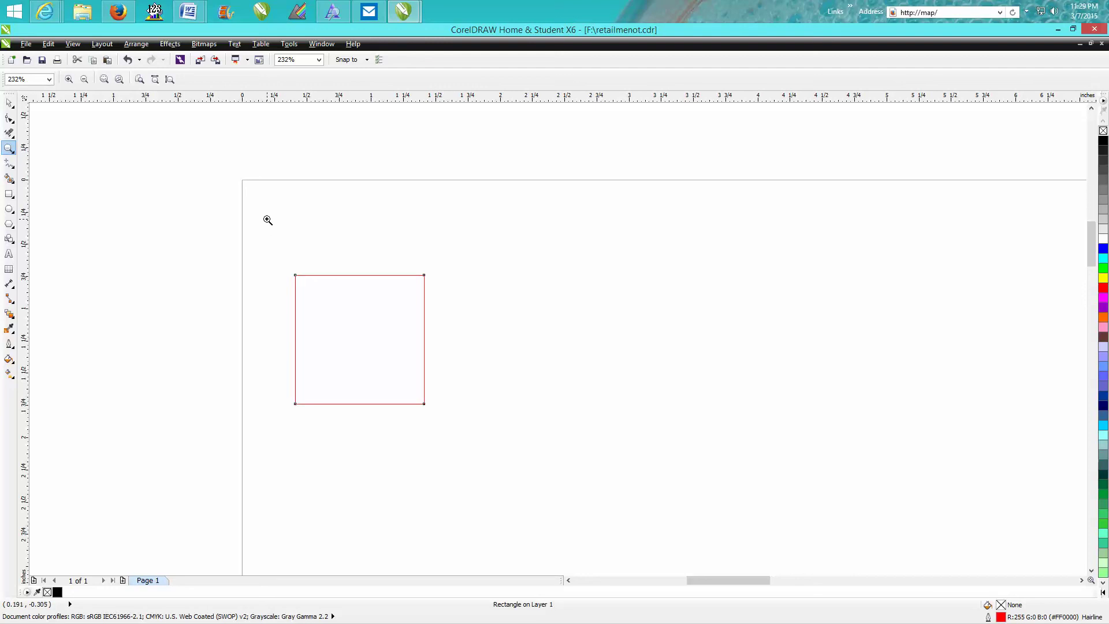
left_click(10, 104)
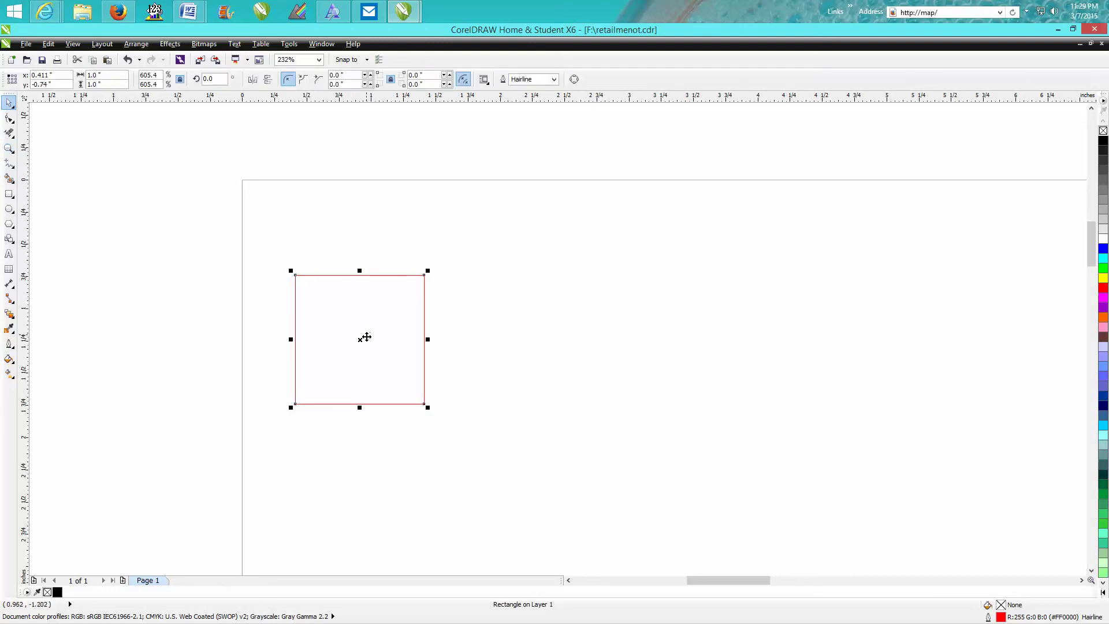
left_click_drag(364, 340, 361, 276)
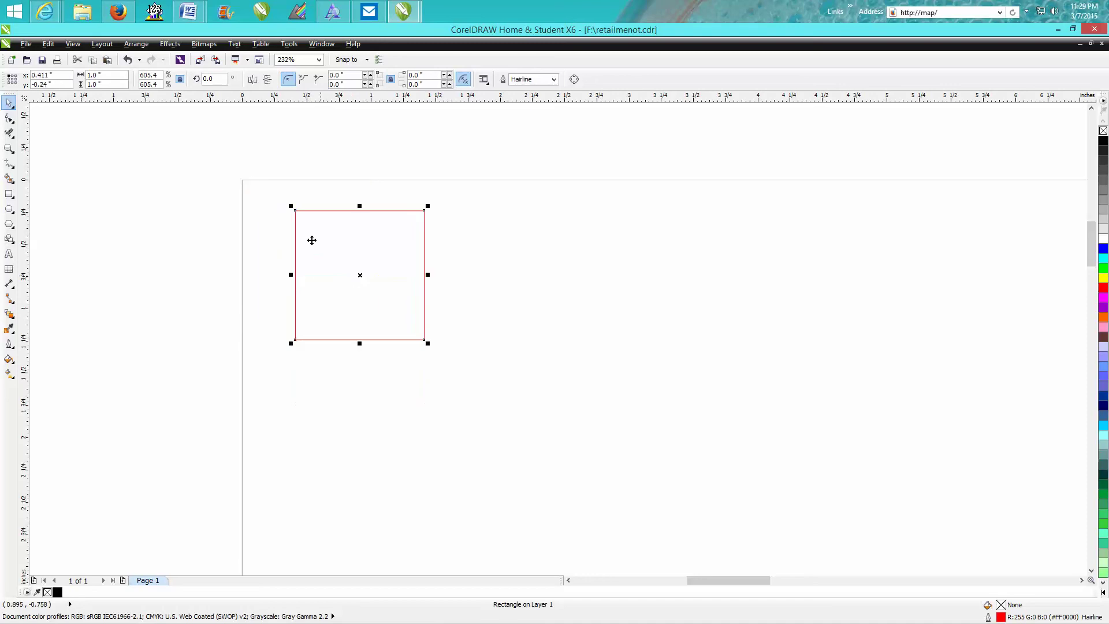
left_click_drag(295, 213, 242, 179)
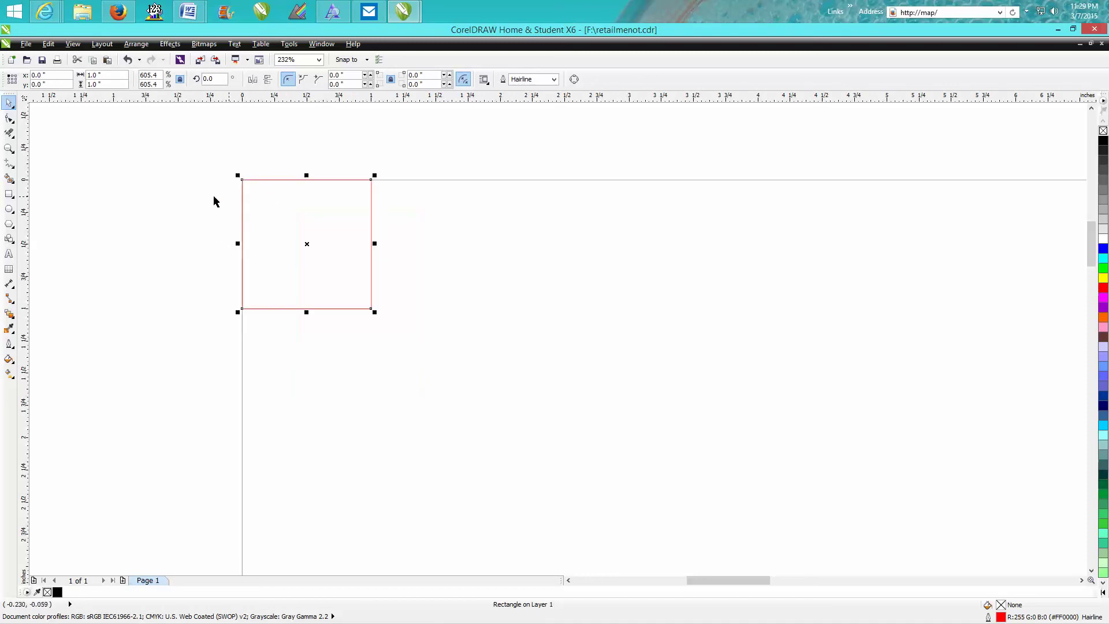
Step: Move the red square away from the page corner, and set its position to X 0, Y 0
left_click_drag(315, 255, 481, 342)
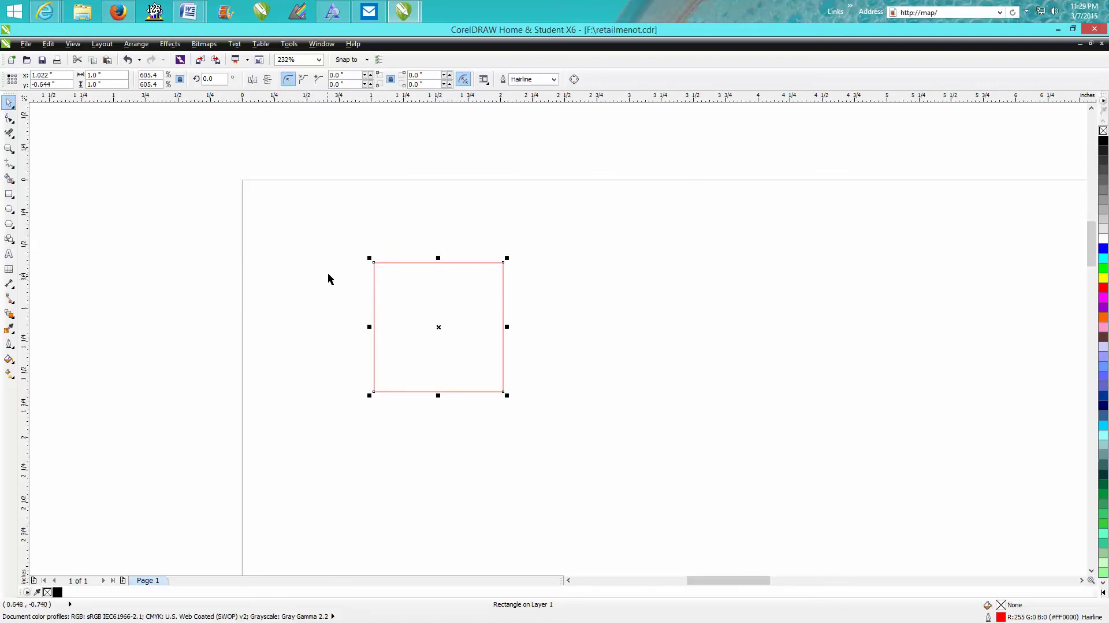
left_click(10, 80)
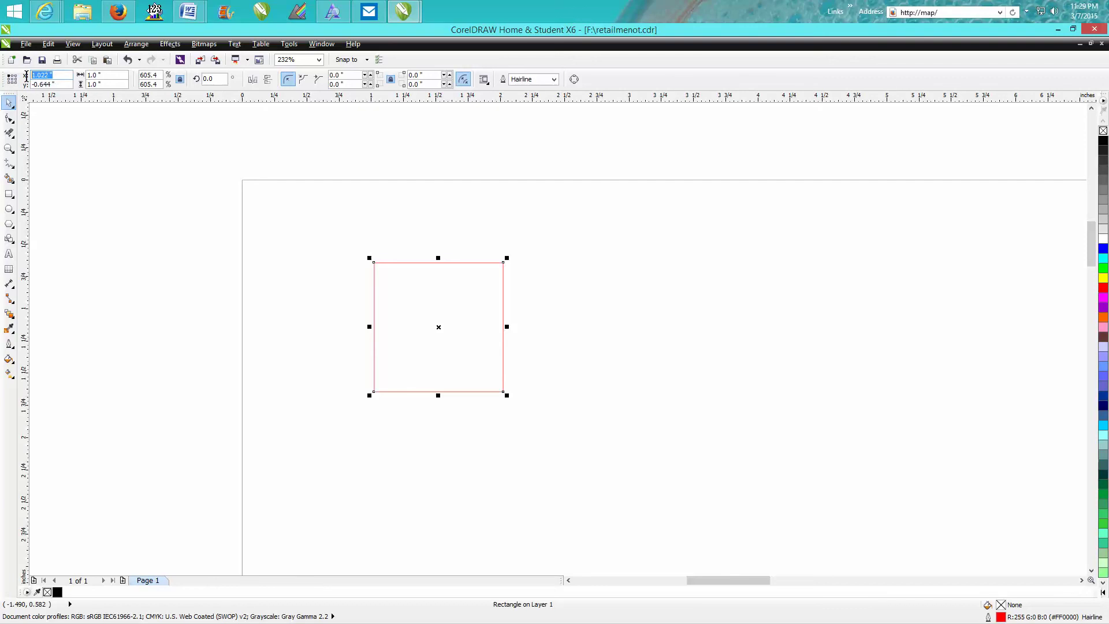
type("0")
key("Tab")
type("0")
key("Return")
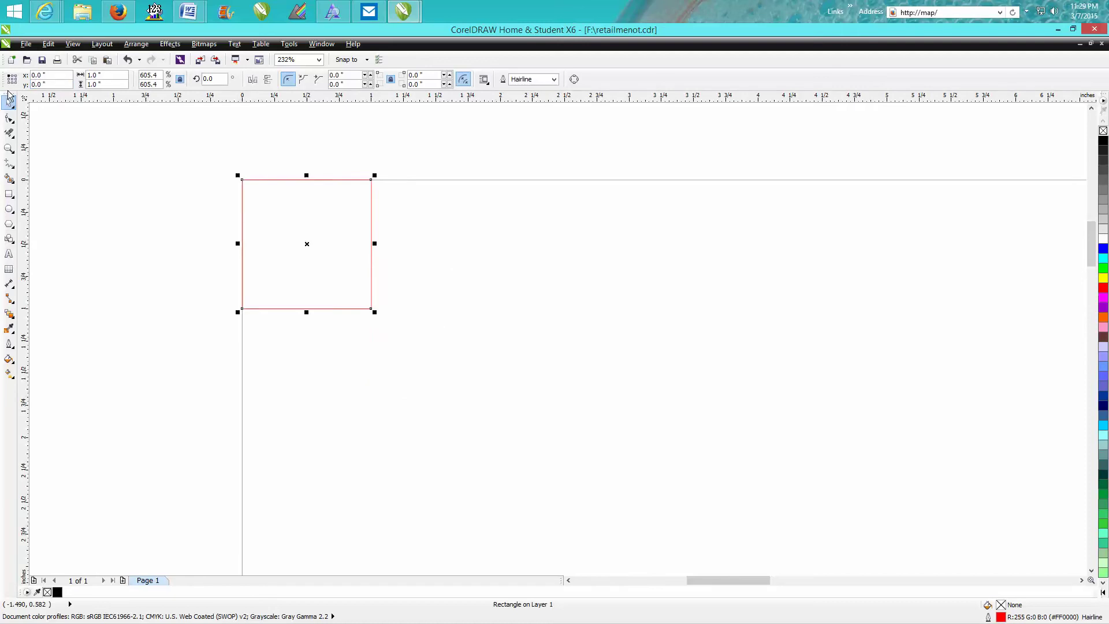
Step: Add a horizontal guideline across the lower part of the red square, at about Y -0.94 inches, and select it
left_click(8, 148)
left_click_drag(214, 167, 433, 329)
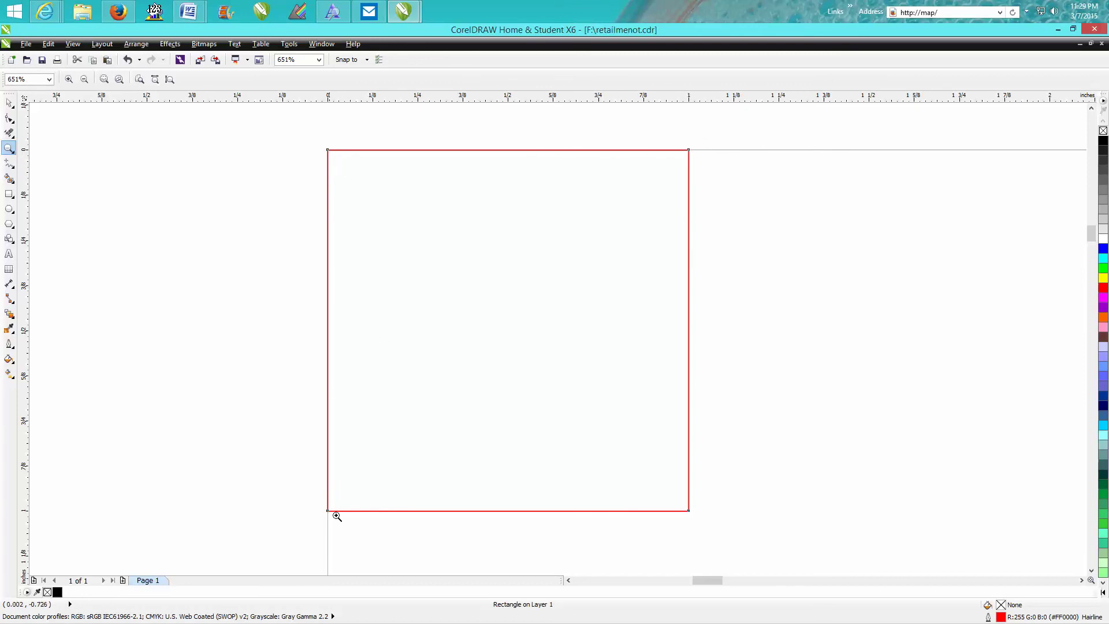
left_click_drag(230, 102, 237, 488)
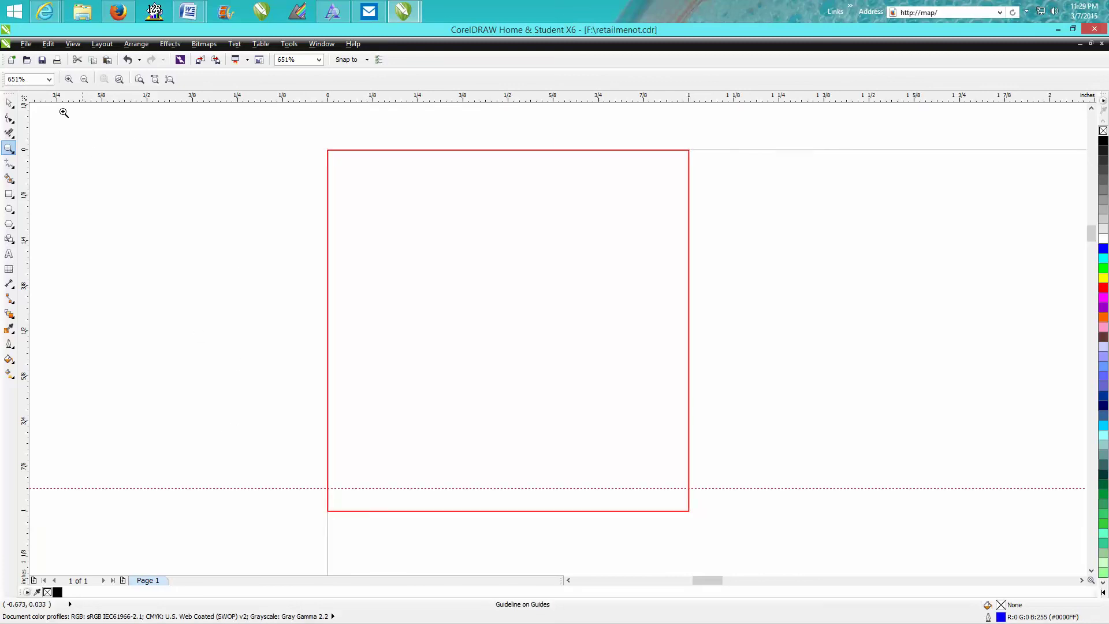
left_click(8, 103)
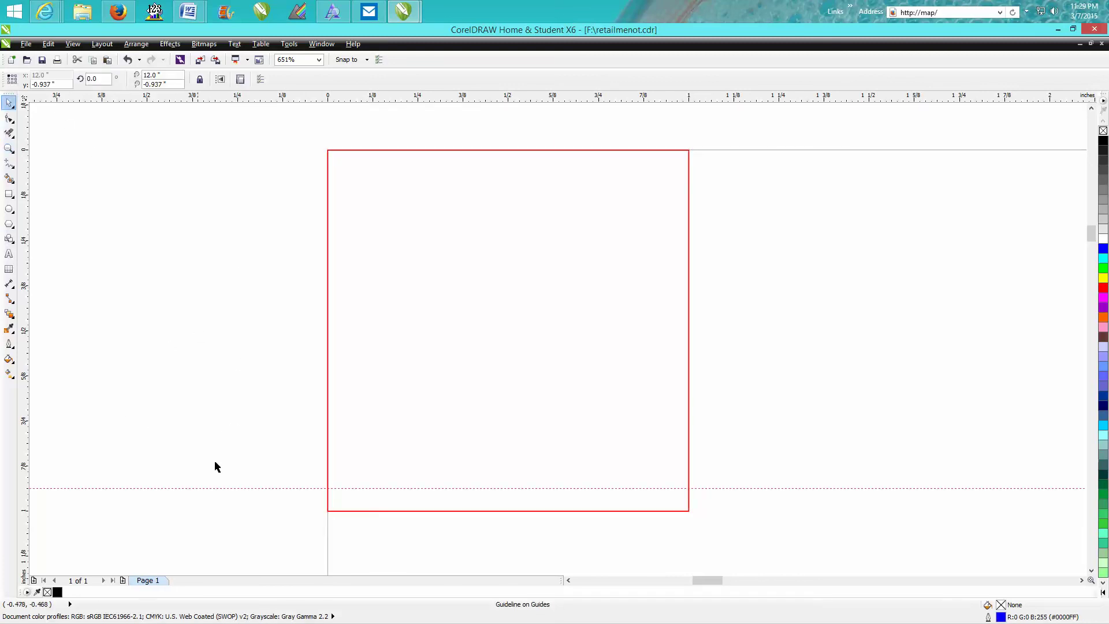
left_click(230, 487)
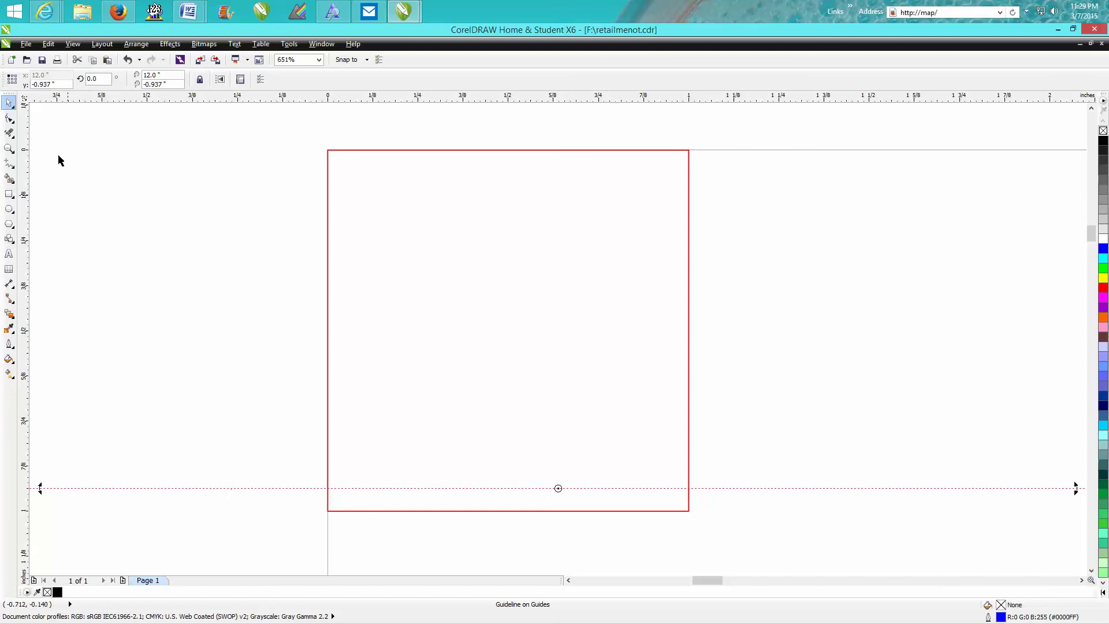
Step: Set the horizontal guideline's vertical position to 1 inch and check where it sits relative to the page
left_click(61, 85)
type("1")
key("Return")
scroll(331, 250, "down", 1)
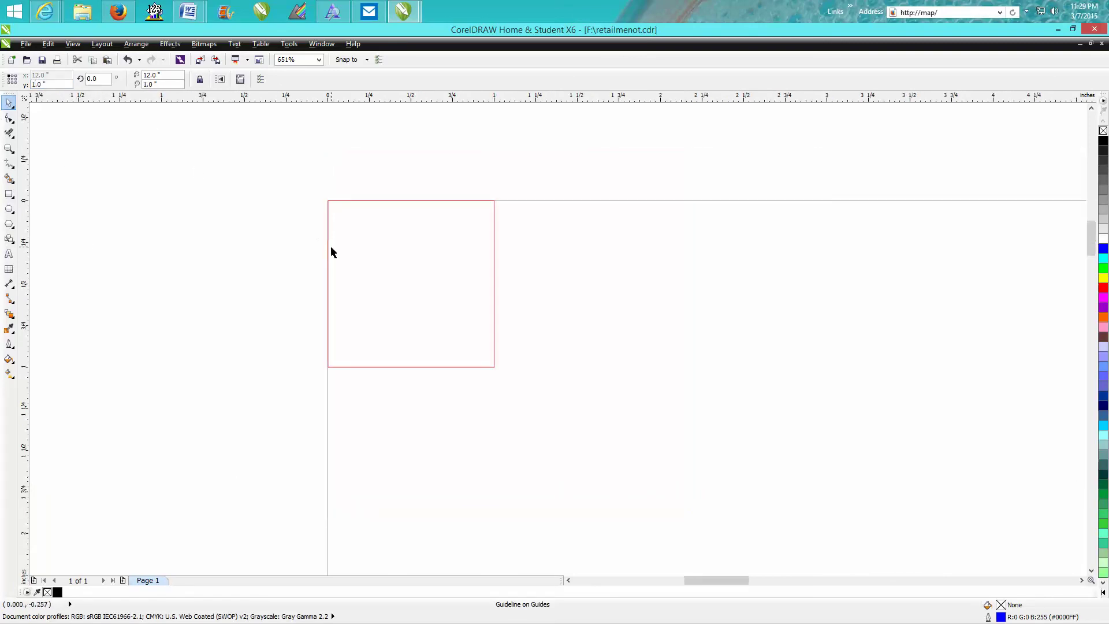
scroll(331, 250, "down", 2)
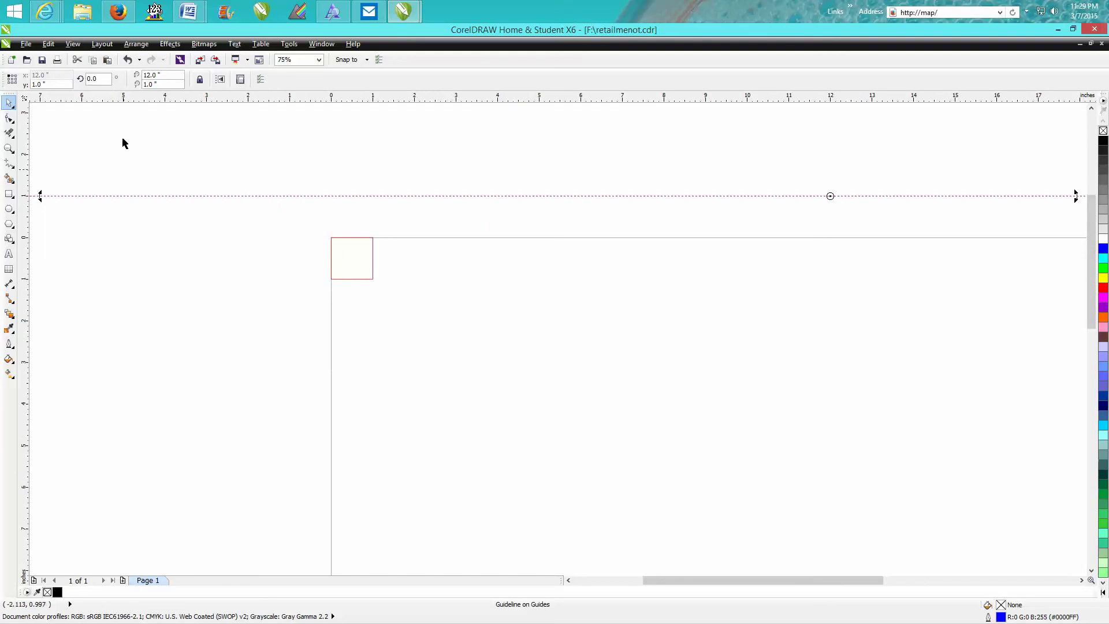
Step: Set the horizontal guideline's vertical position to -1 inch
left_click(57, 85)
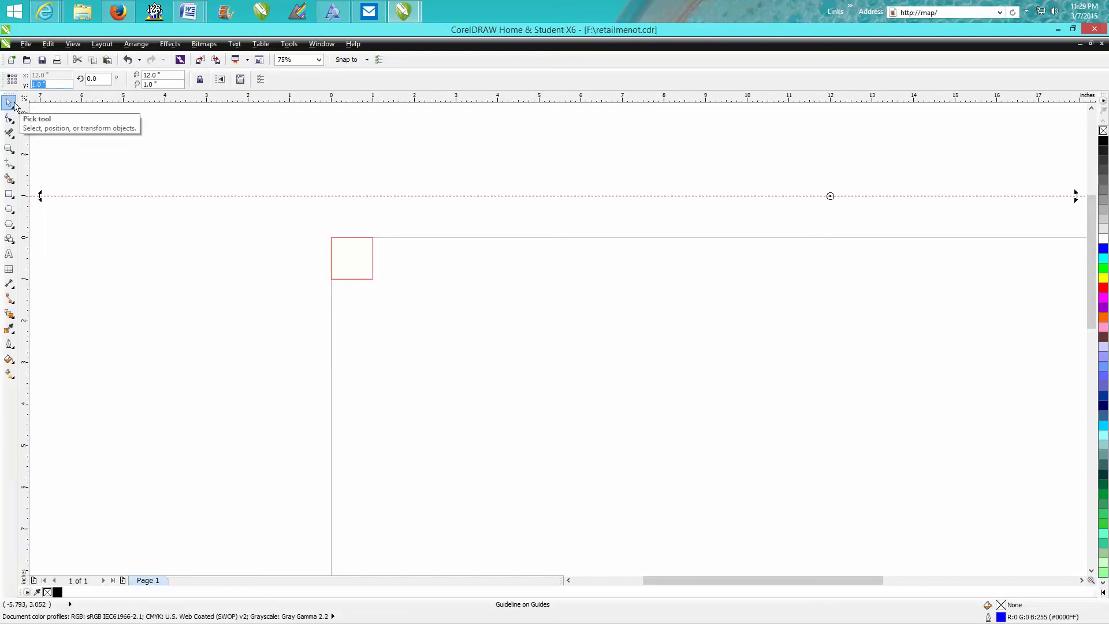
type("-1")
key("Return")
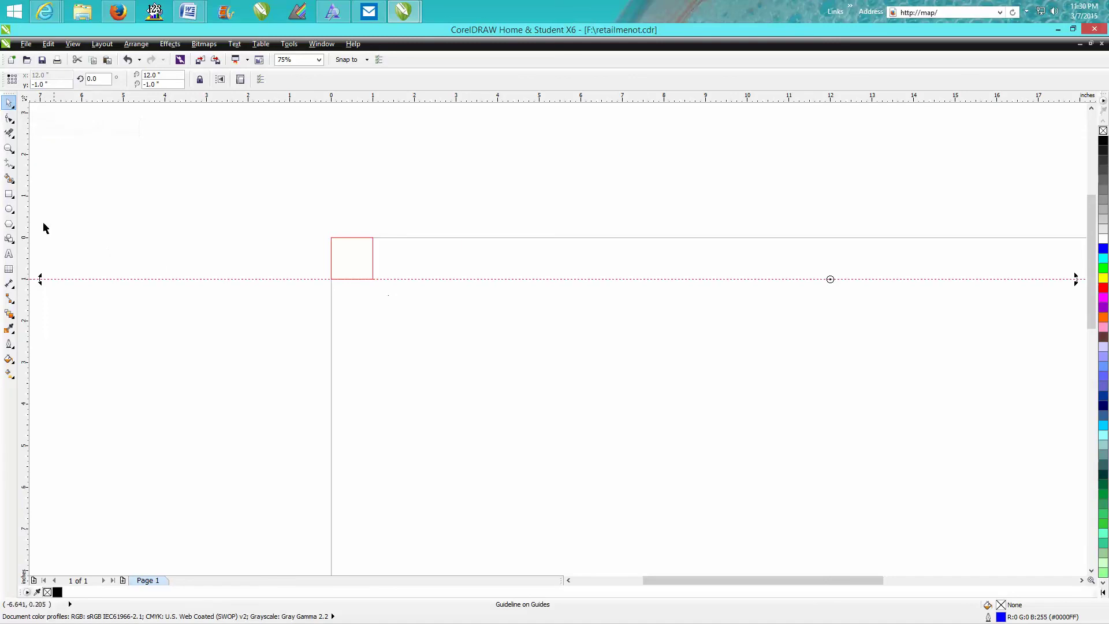
Step: Add a vertical guideline beside the page and set its horizontal position to 1 inch
left_click_drag(24, 222, 260, 231)
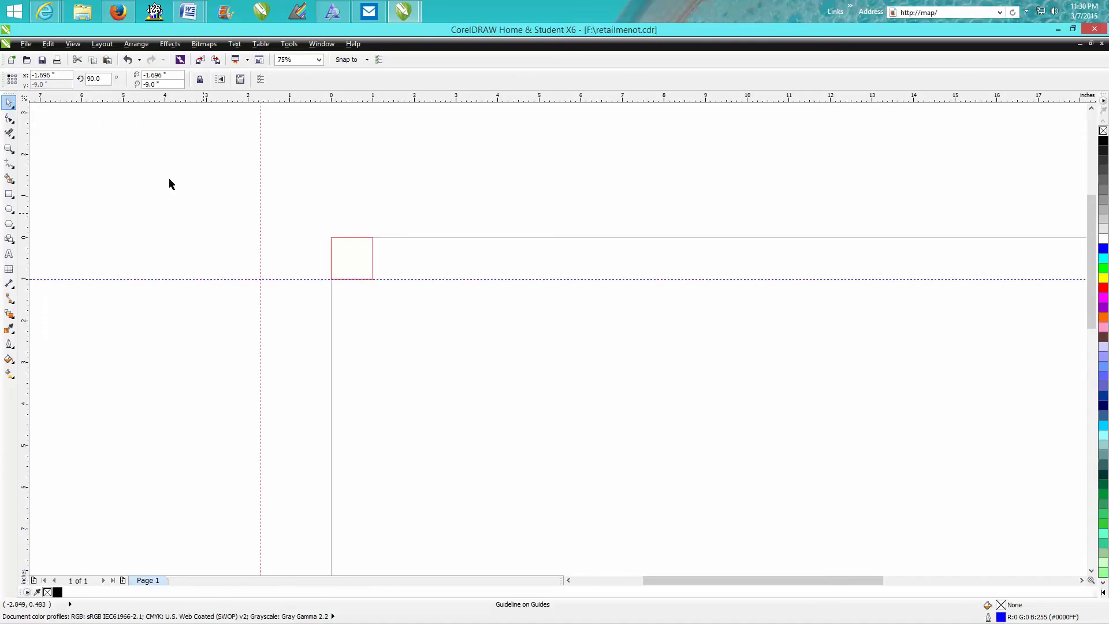
left_click_drag(58, 75, 28, 76)
type("1")
key("Return")
Step: Select the red square and examine closely how its edges line up with the two guidelines
left_click_drag(302, 212, 441, 322)
left_click(8, 149)
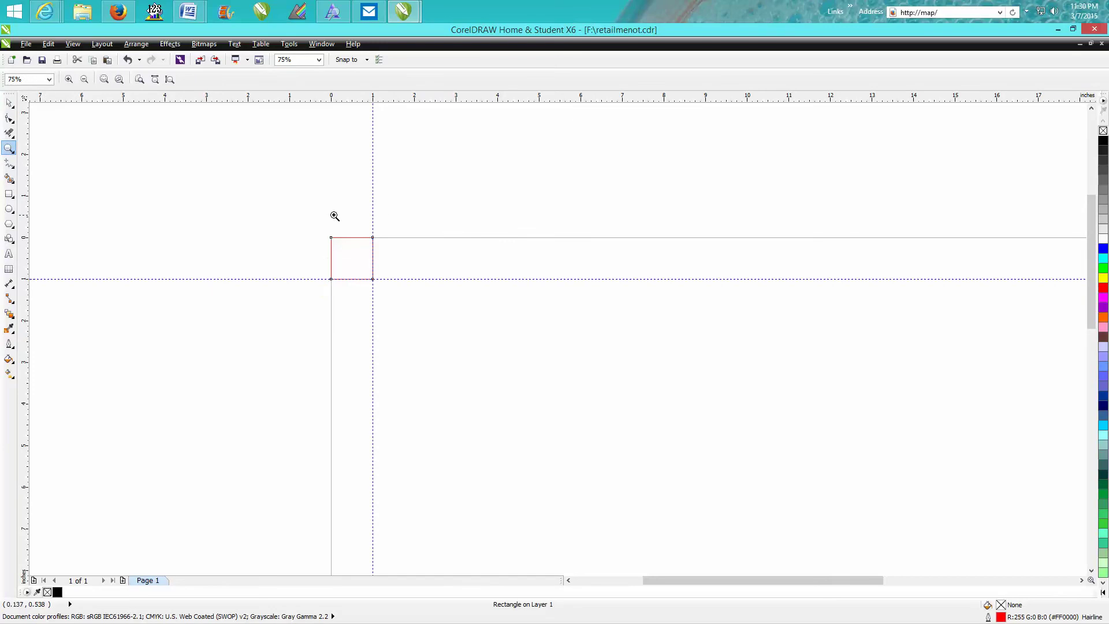
left_click_drag(319, 217, 408, 307)
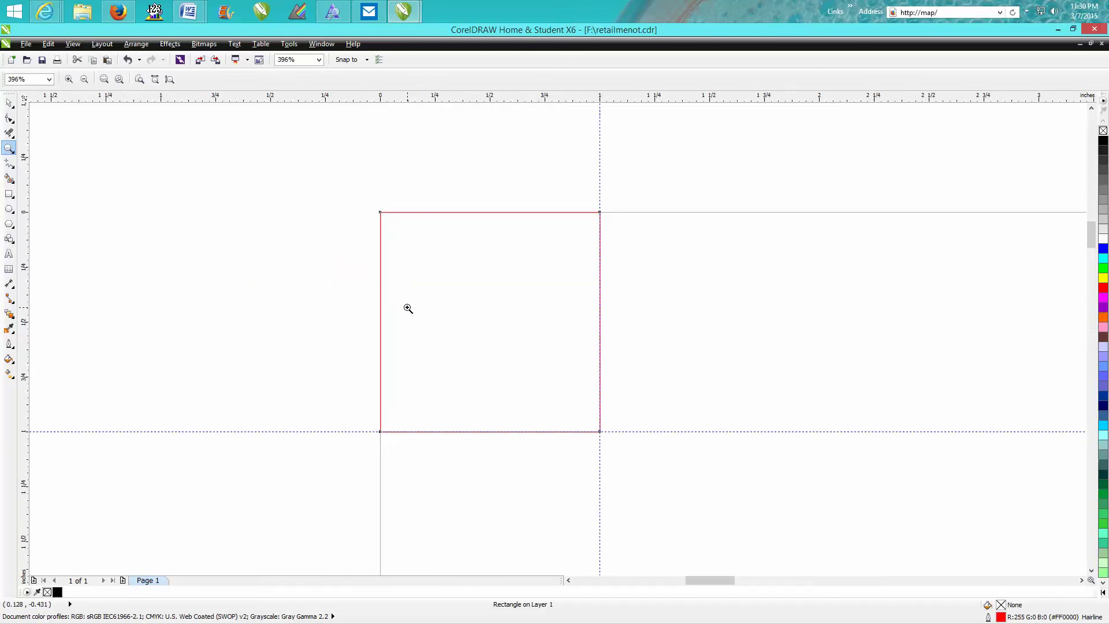
left_click(294, 46)
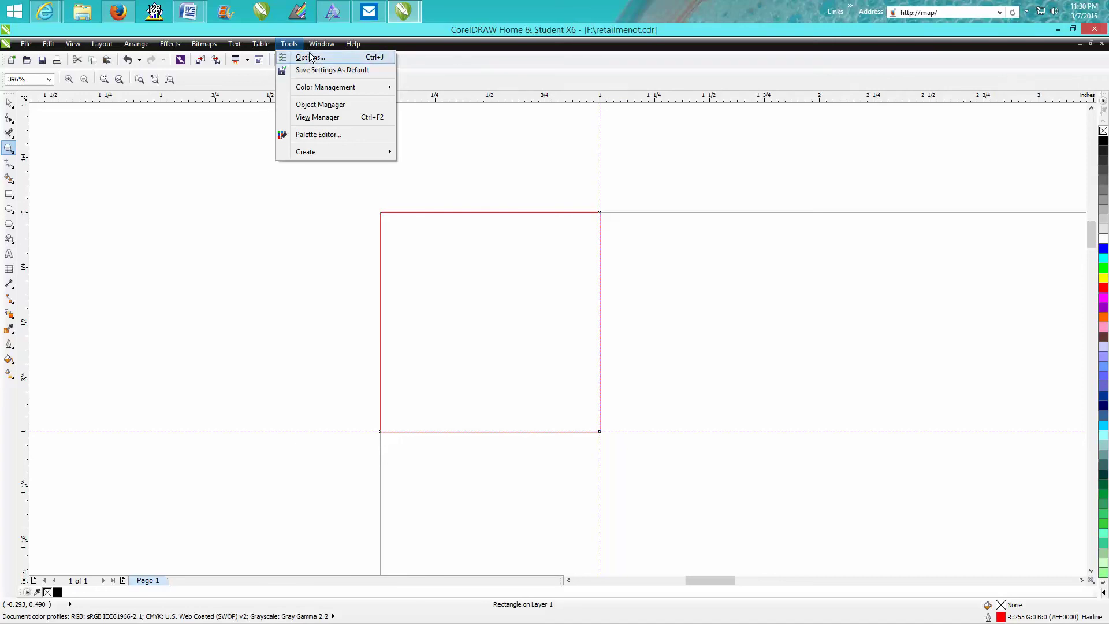
mouse_move(322, 44)
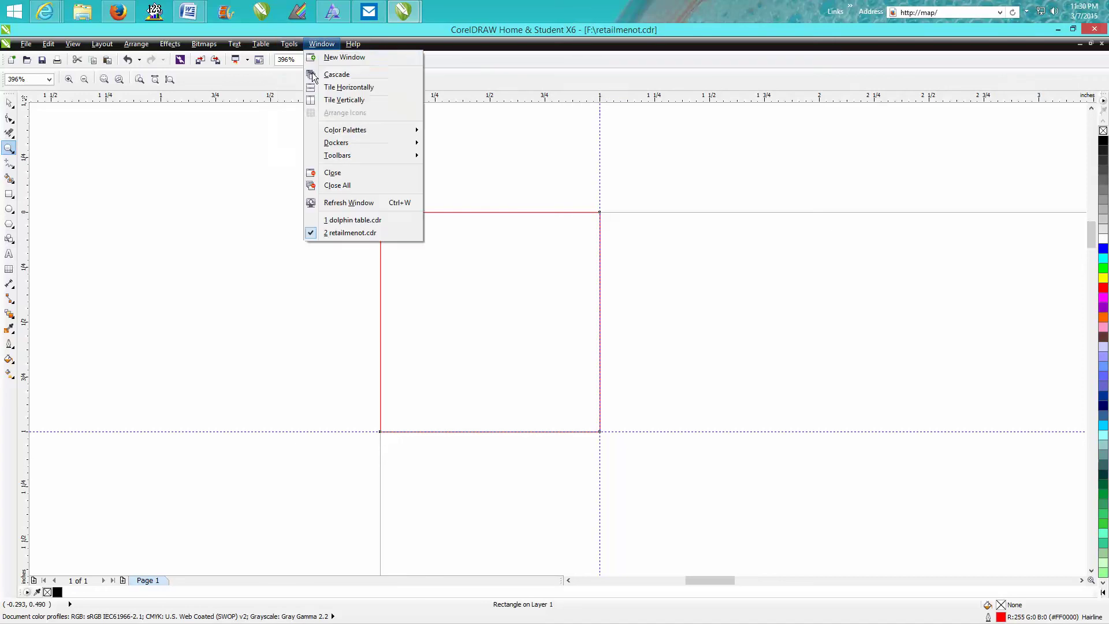
left_click(246, 168)
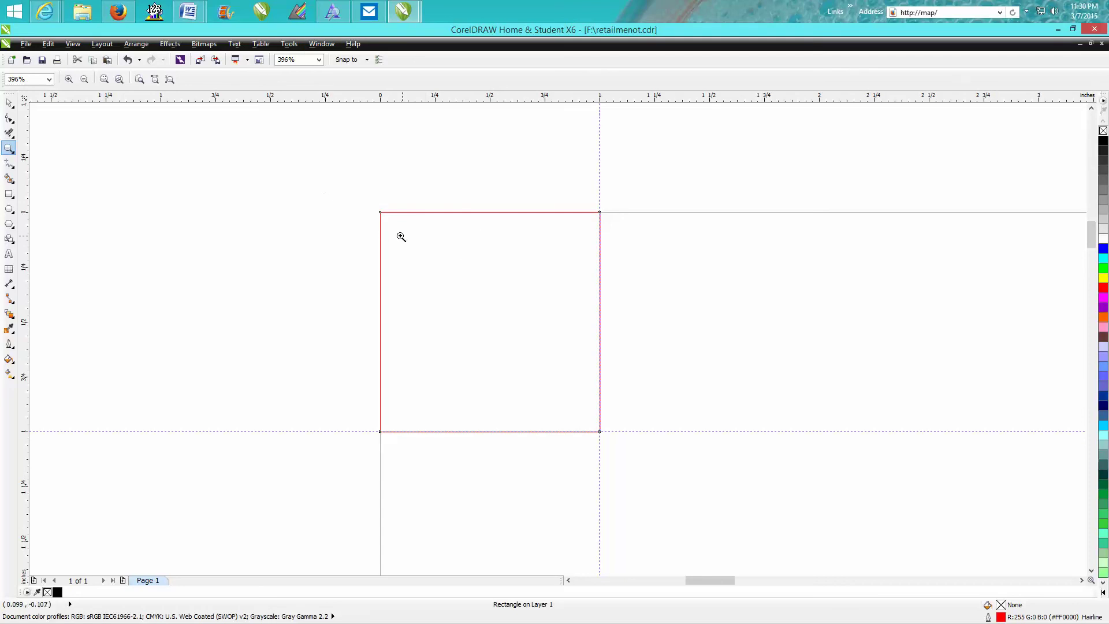